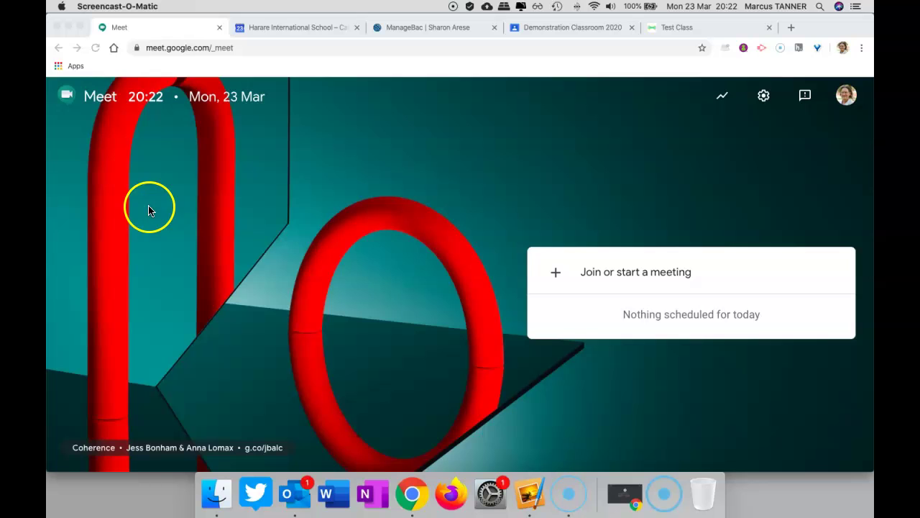
# In Google Calendar, create an event for Tuesday 24 March, 08:00–09:00, with the title "Class name - topic"
pyautogui.click(264, 33)
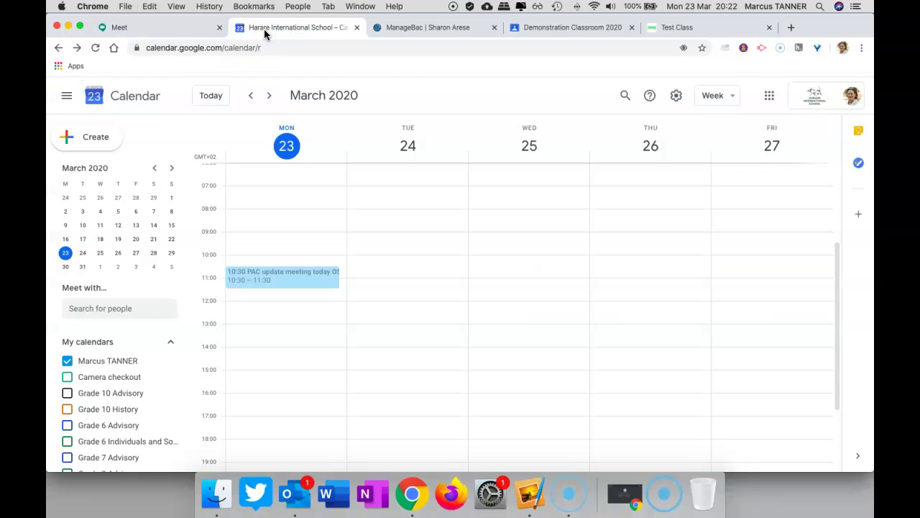
pyautogui.scroll(1, 309, 195)
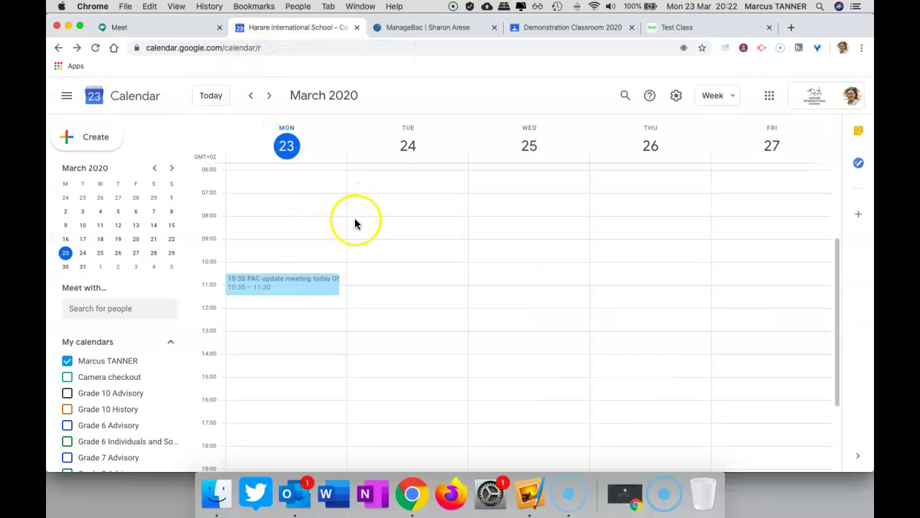
pyautogui.click(355, 216)
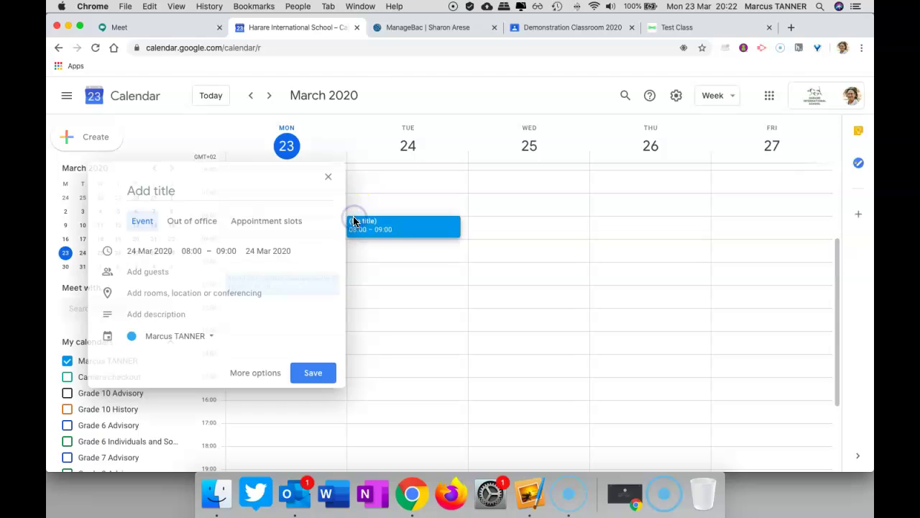
pyautogui.write('Cla')
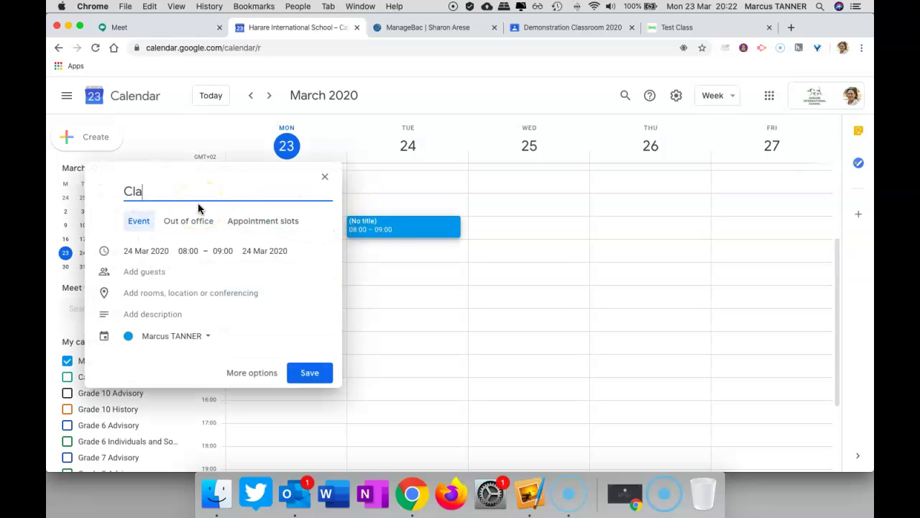
pyautogui.write('ss name - topic')
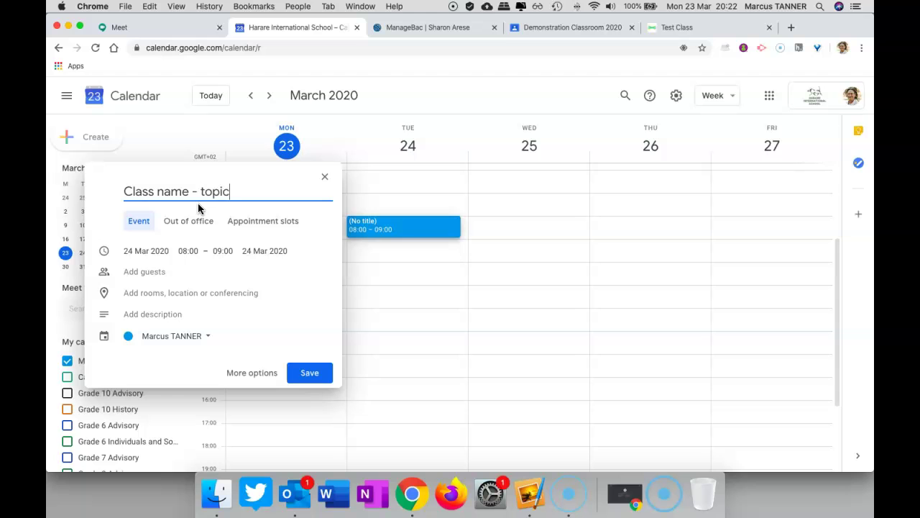
# Add Hangouts Meet conferencing to the event and expand its meeting details
pyautogui.click(229, 300)
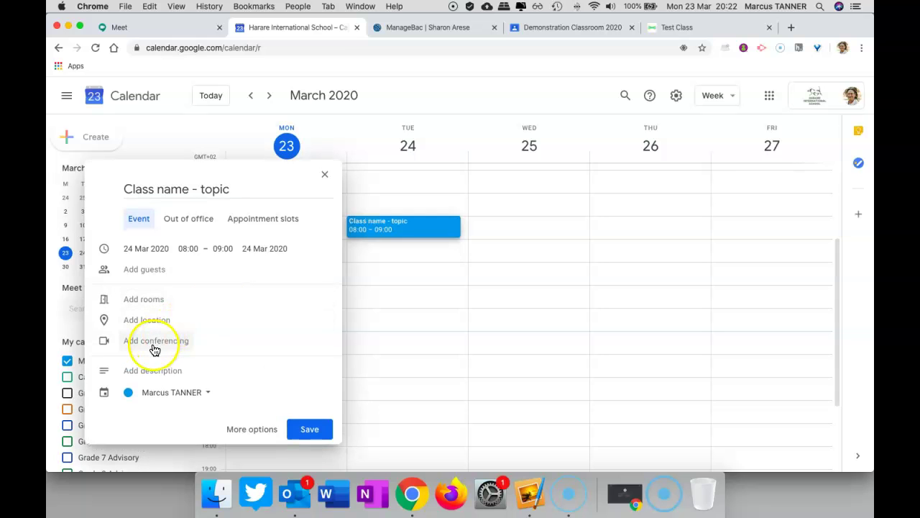
pyautogui.click(154, 348)
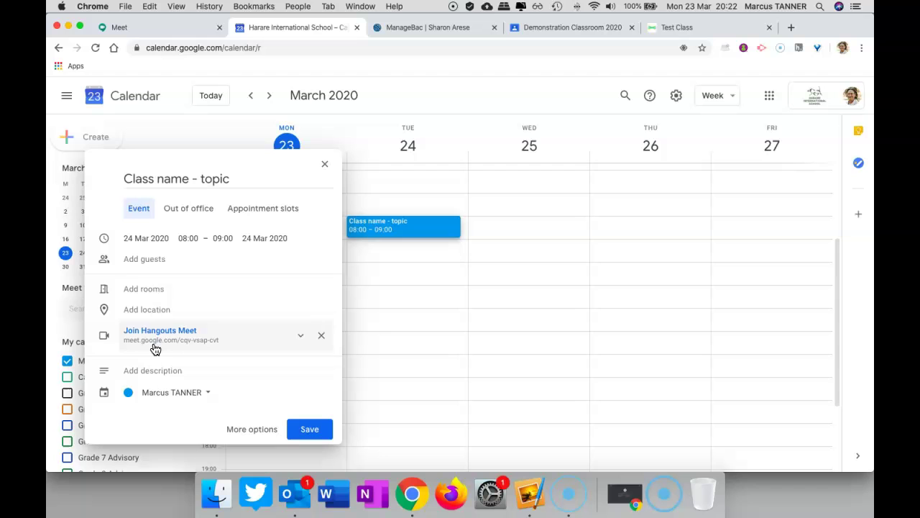
pyautogui.click(266, 345)
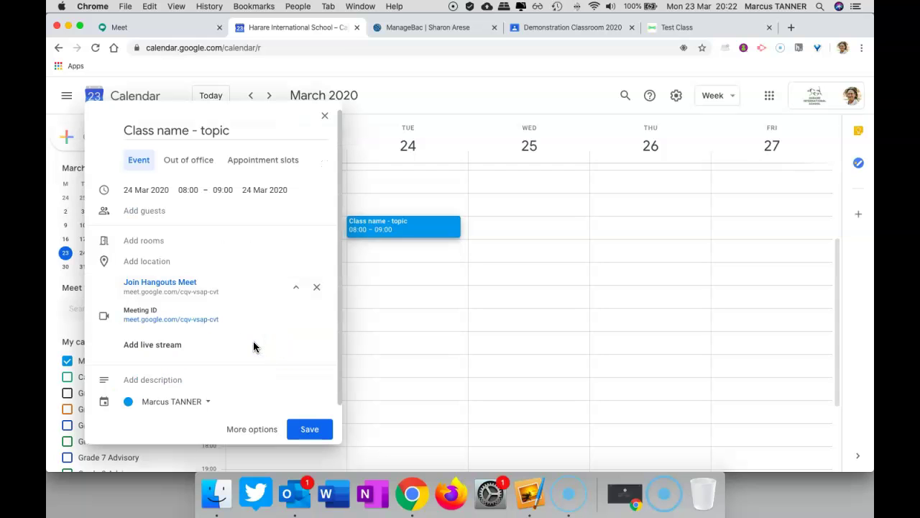
# Copy the meeting link from the event's Meeting ID and save the event
pyautogui.rightClick(202, 321)
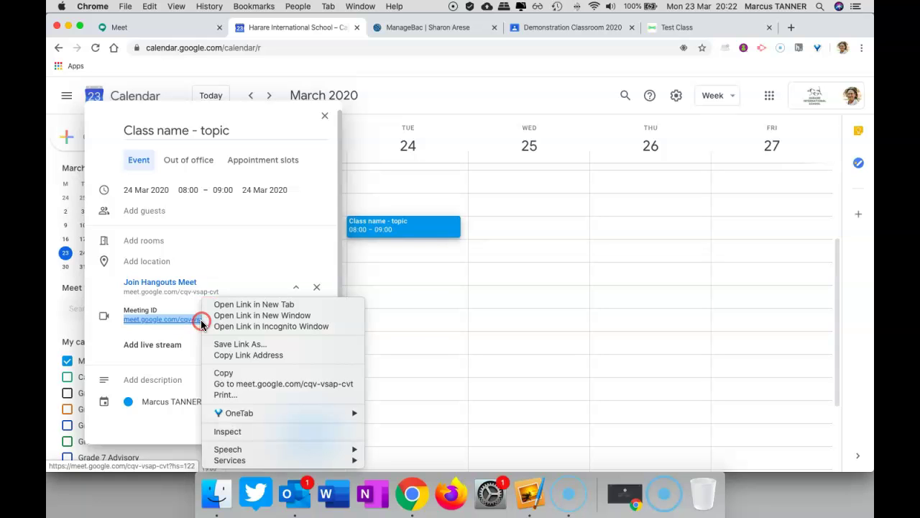
pyautogui.click(234, 372)
pyautogui.click(307, 426)
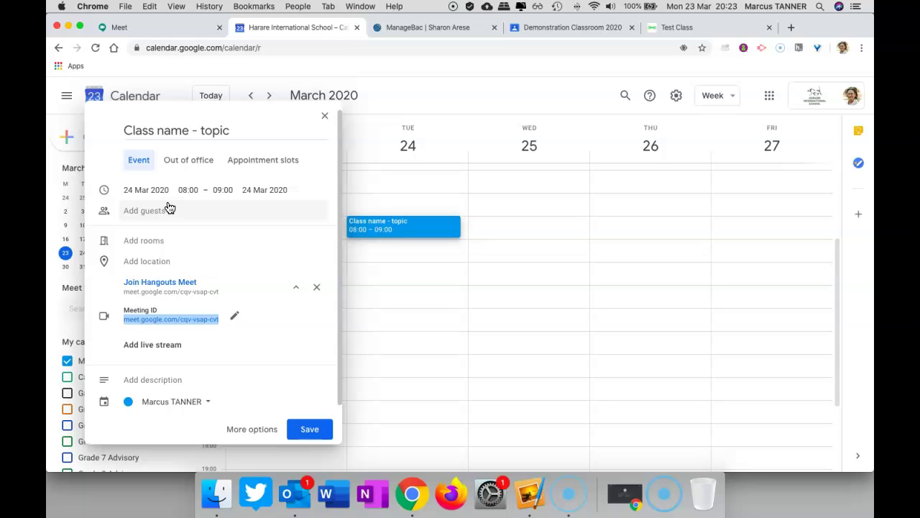
pyautogui.click(309, 430)
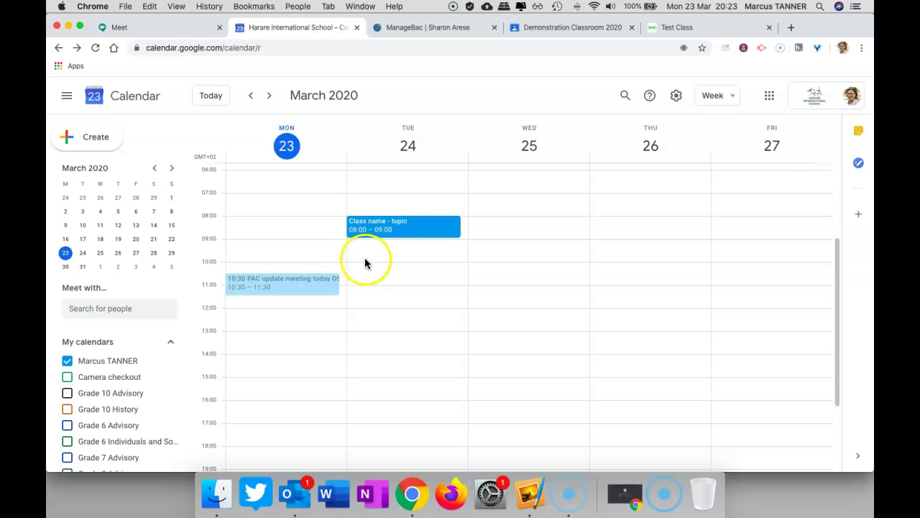
# Switch to ManageBac and write a new class message with the topic "Online session" and the text "Today, our session will be here."
pyautogui.click(407, 28)
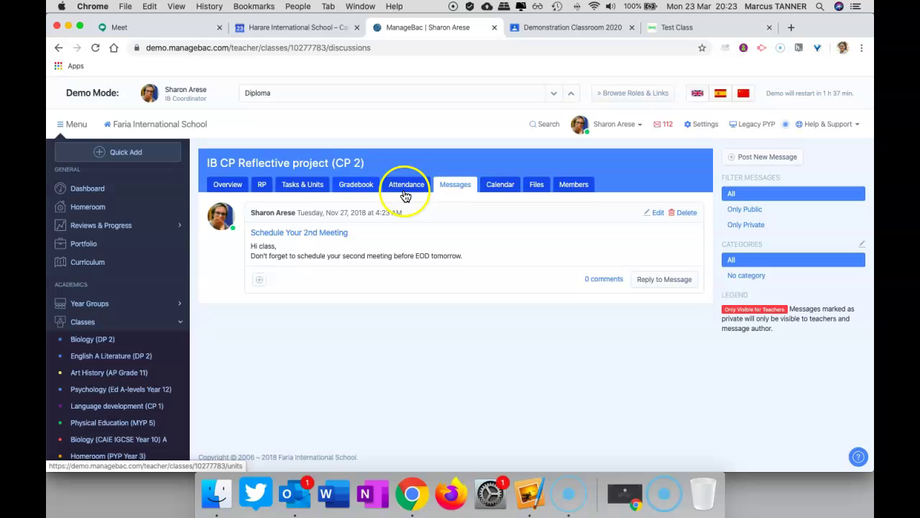
pyautogui.click(764, 158)
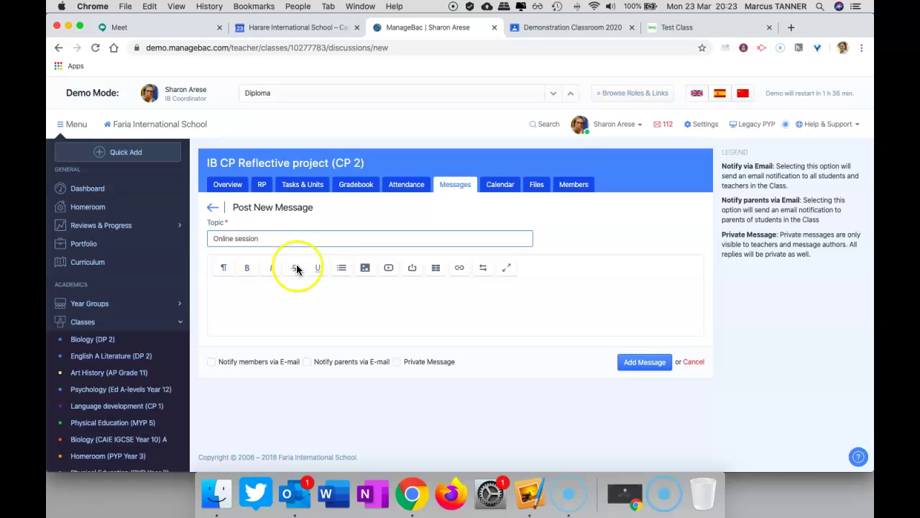
pyautogui.click(240, 296)
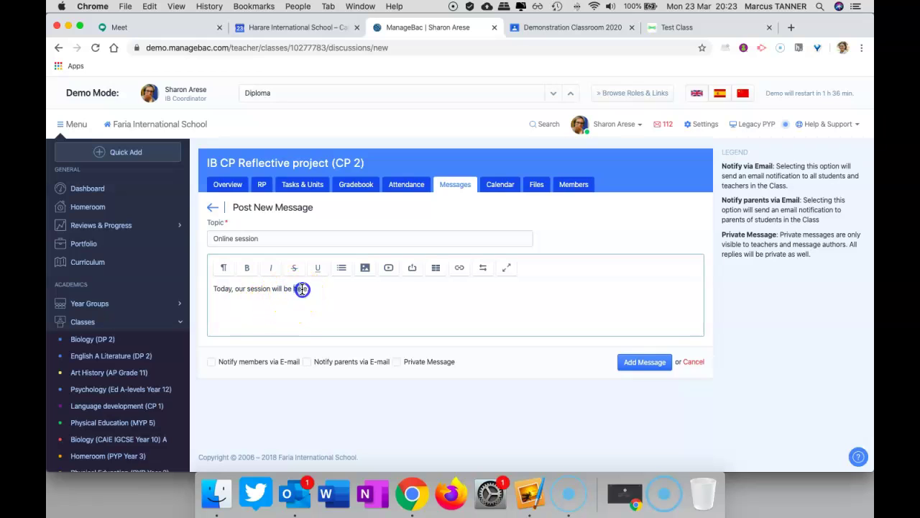
# Link the word "here" in the message to meet.google.com/cqv-vsap-cvt and post the message
pyautogui.moveTo(308, 288); pyautogui.dragTo(299, 288)
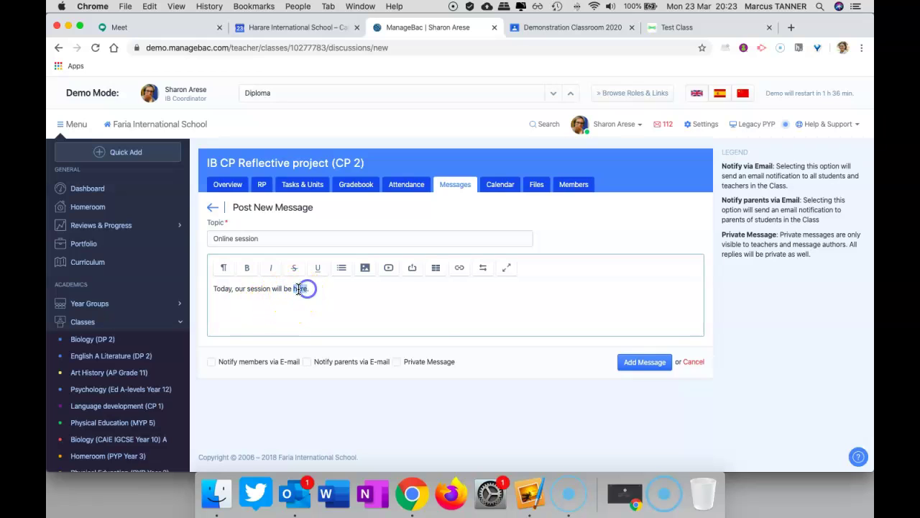
pyautogui.click(459, 267)
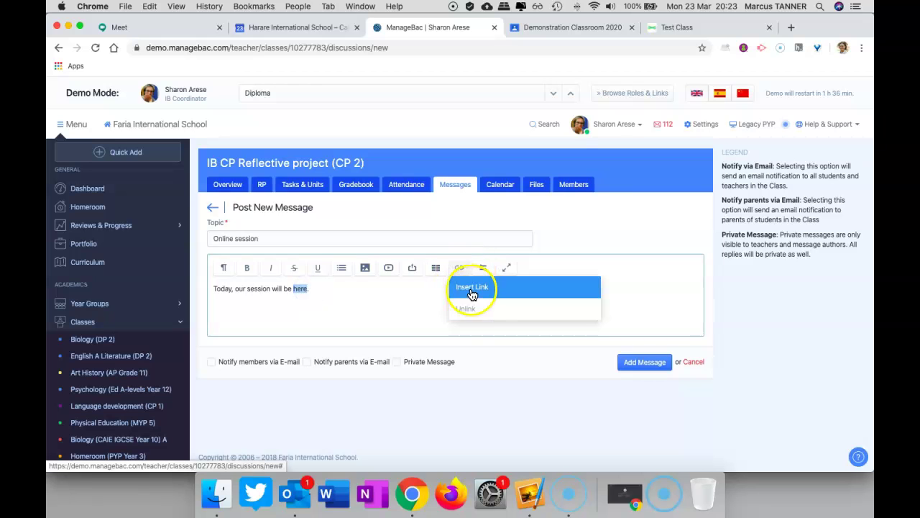
pyautogui.click(470, 286)
pyautogui.click(350, 245)
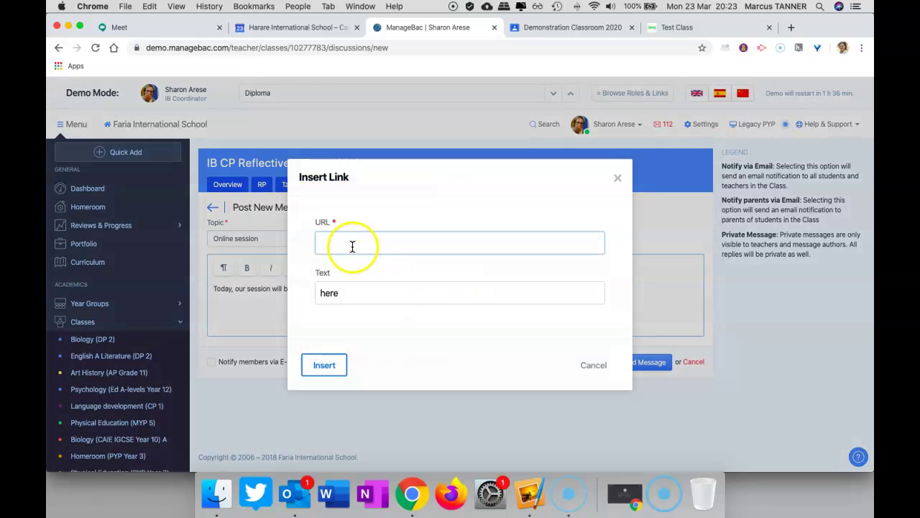
pyautogui.press('super+v')
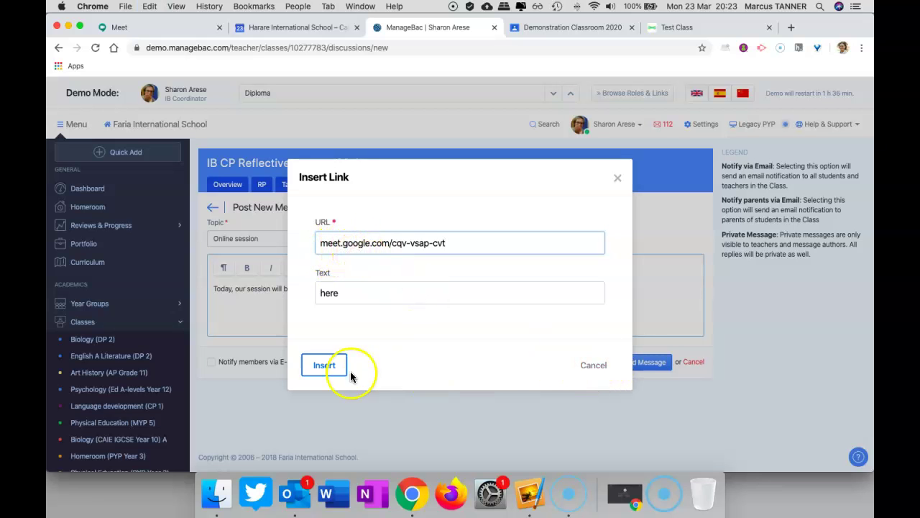
pyautogui.click(324, 369)
pyautogui.click(615, 363)
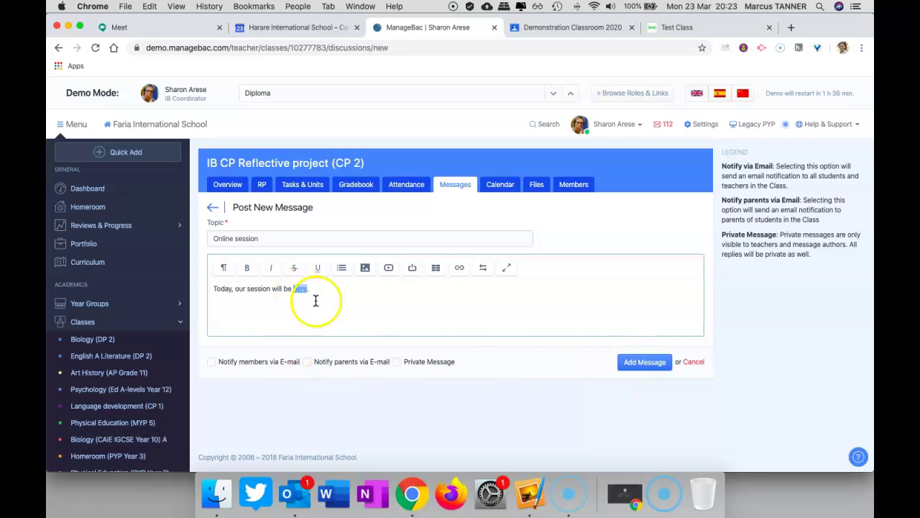
pyautogui.click(639, 364)
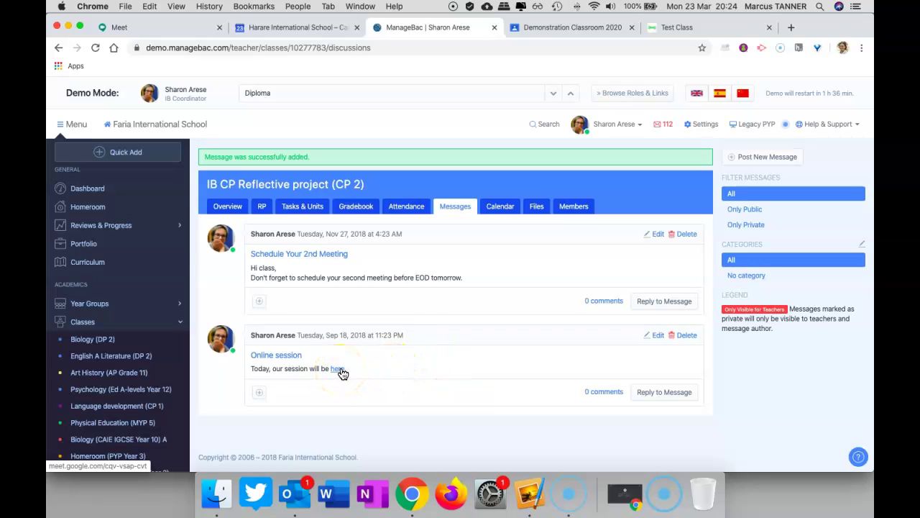
# Switch to Google Classroom and delete the announcement "Our online session is on Tuesday." from the Demonstration Classroom stream
pyautogui.click(553, 30)
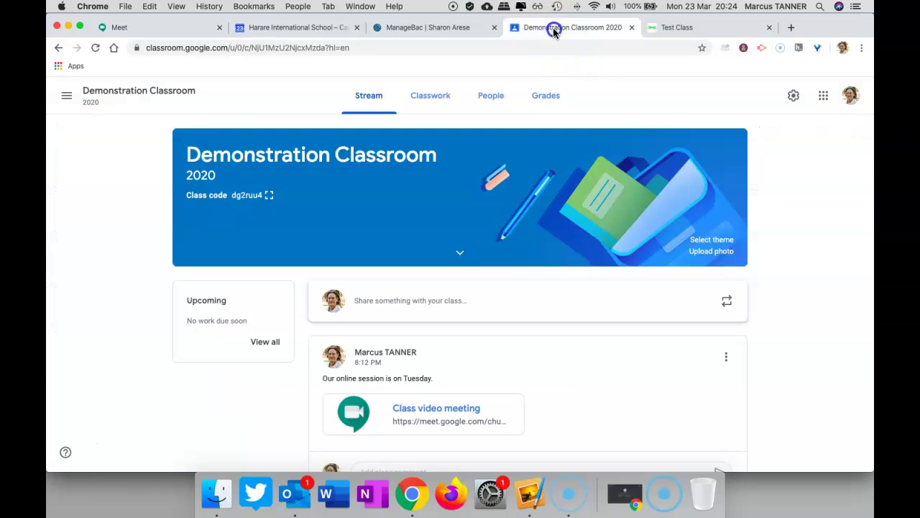
pyautogui.click(724, 358)
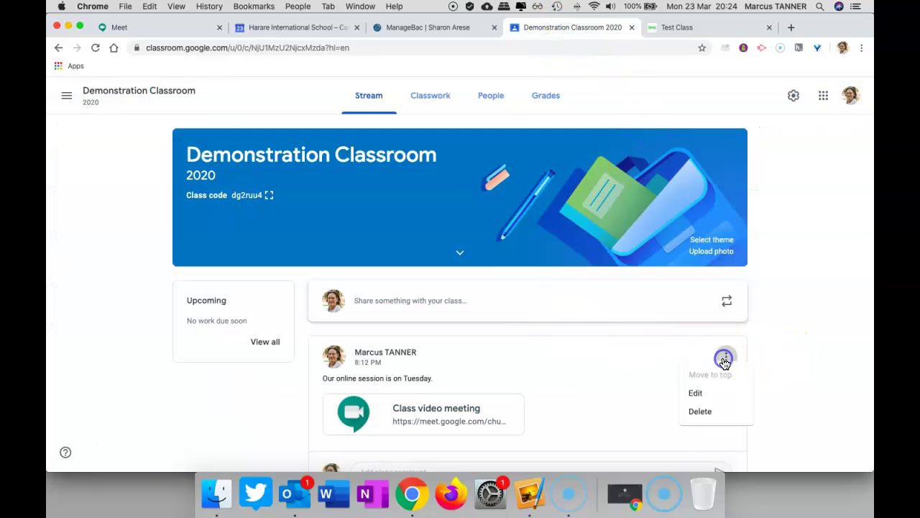
pyautogui.click(684, 416)
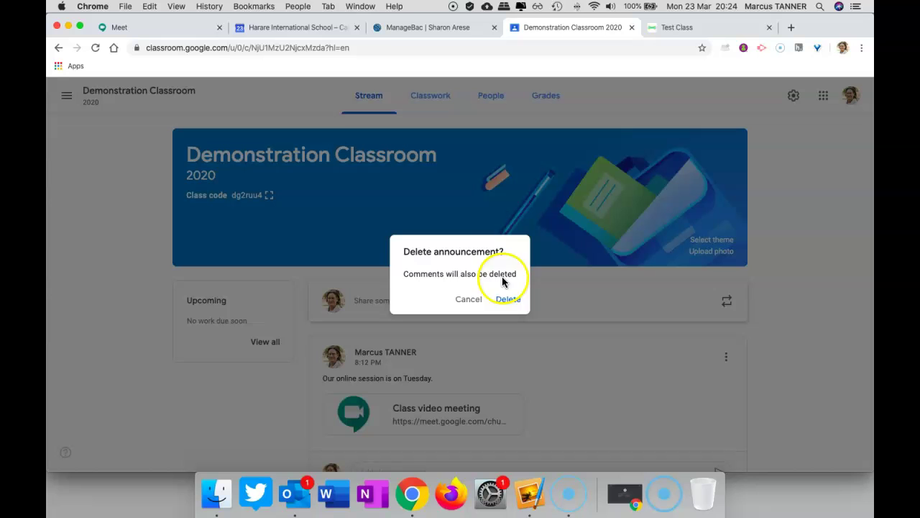
pyautogui.click(495, 298)
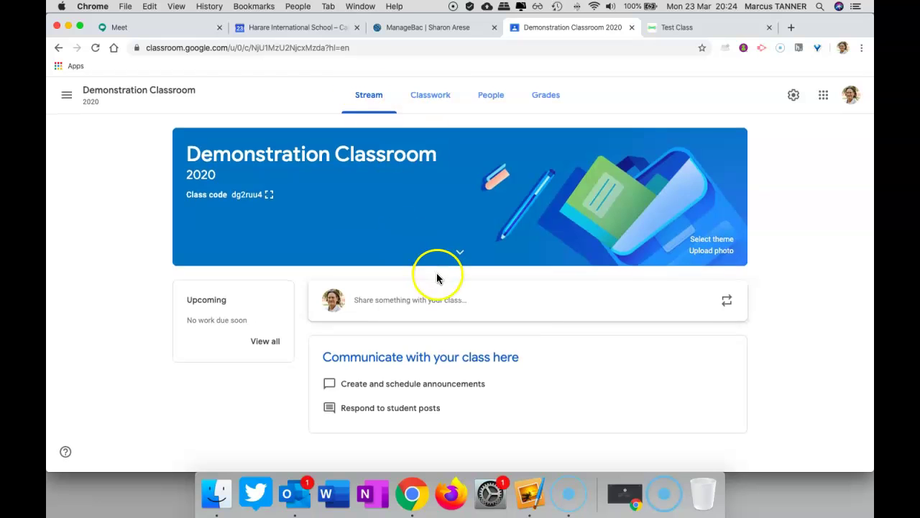
# Post an announcement to all students reading "Our online session" with the copied Google Meet link attached
pyautogui.click(602, 302)
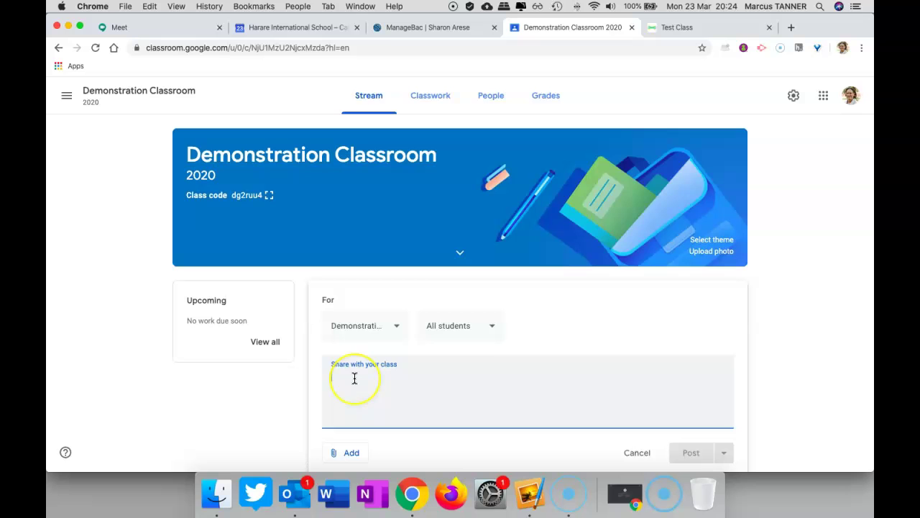
pyautogui.write('Our online session')
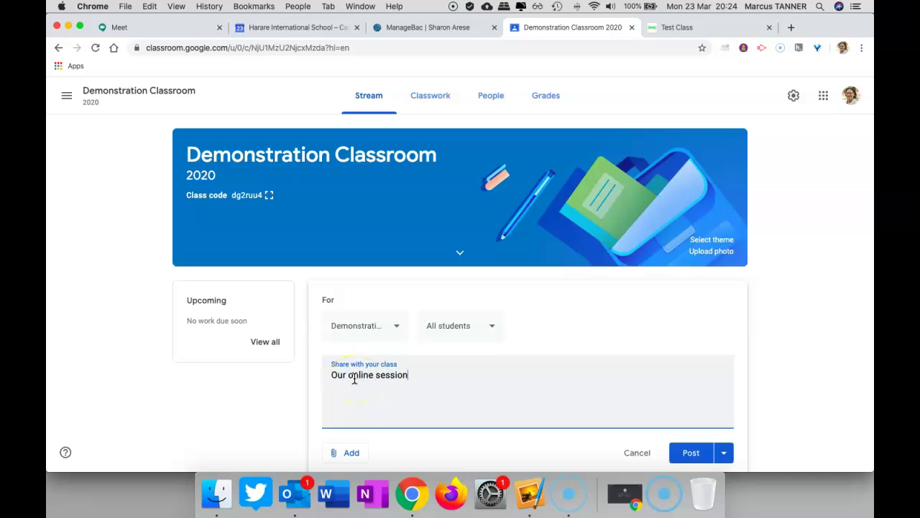
pyautogui.scroll(-1, 398, 413)
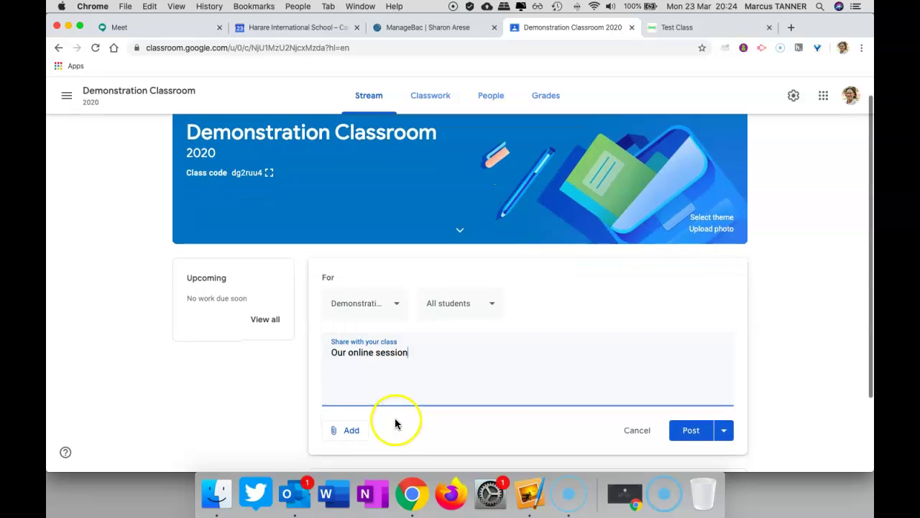
pyautogui.click(347, 431)
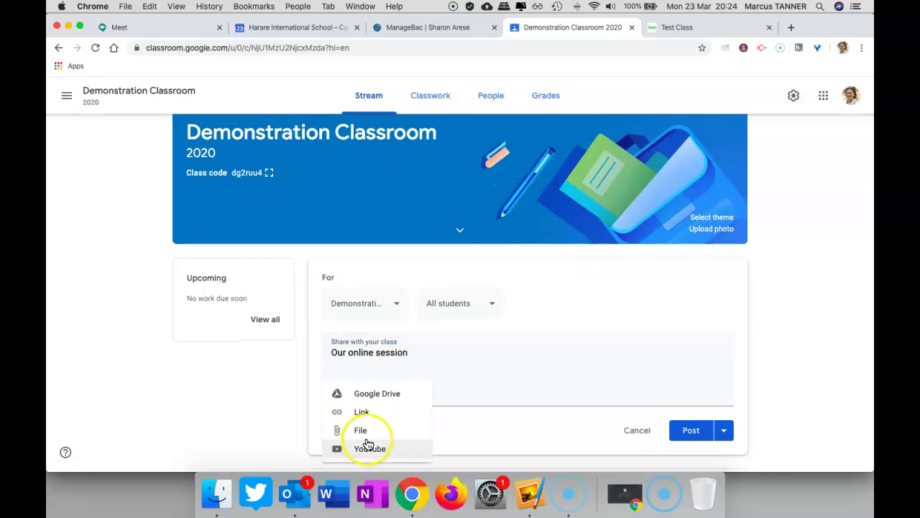
pyautogui.click(362, 412)
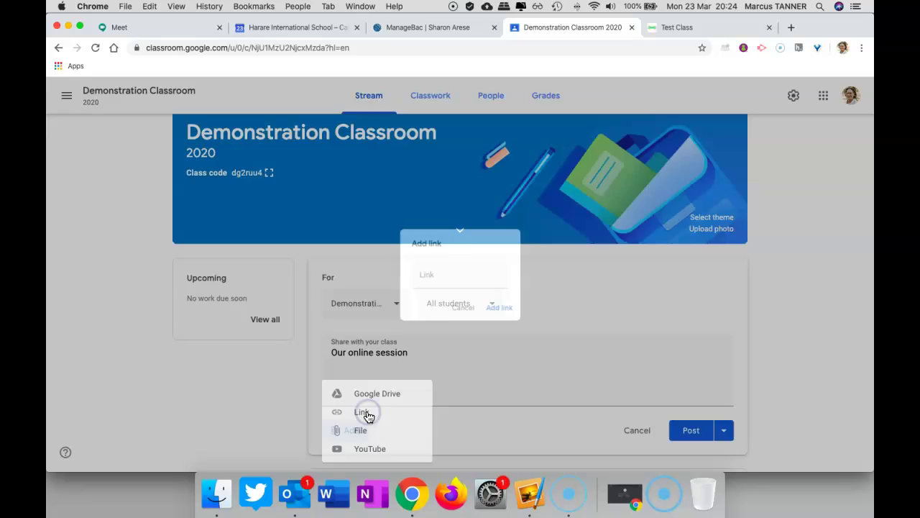
pyautogui.press('super+v')
pyautogui.click(506, 313)
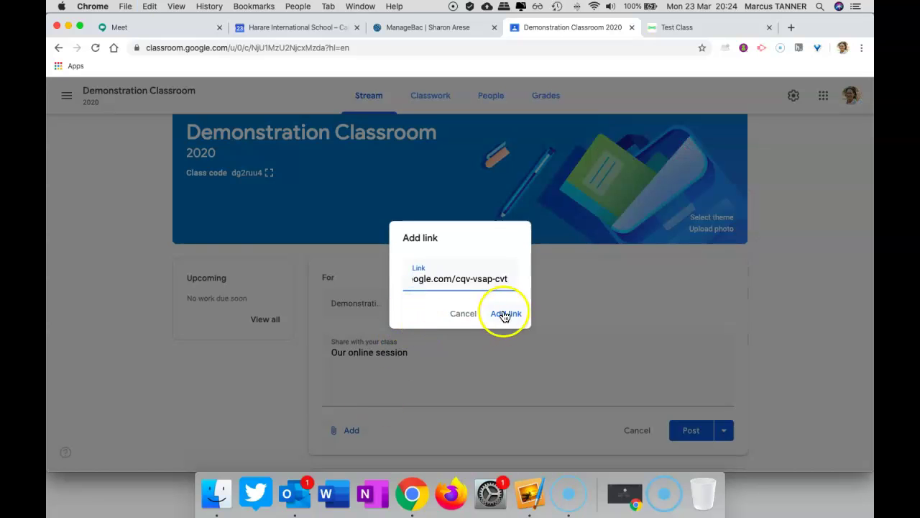
pyautogui.click(694, 336)
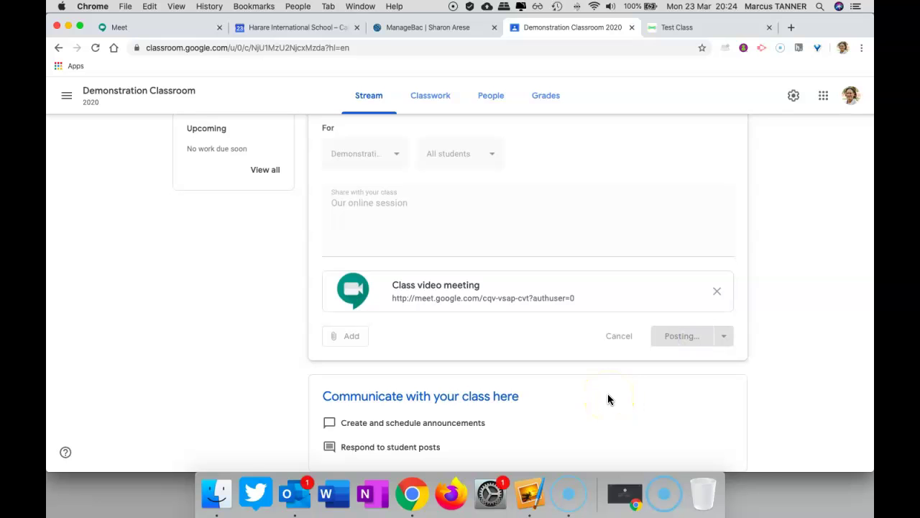
pyautogui.scroll(-1, 608, 400)
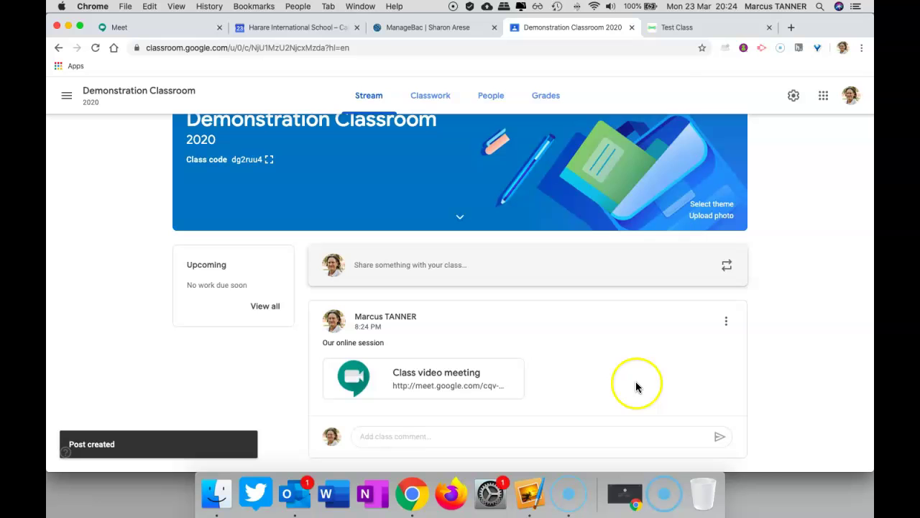
# Switch to Seesaw and create a new activity in My Library named "Online meeting"
pyautogui.click(684, 27)
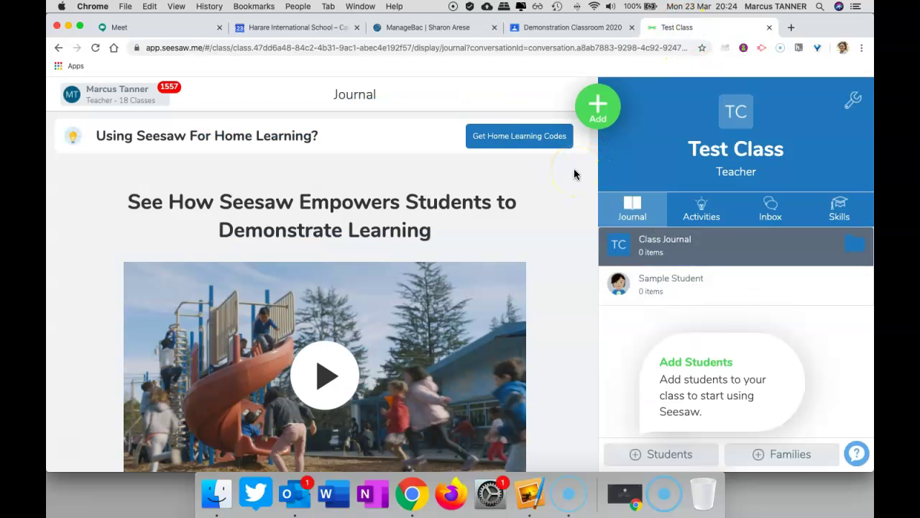
pyautogui.click(595, 111)
pyautogui.click(507, 156)
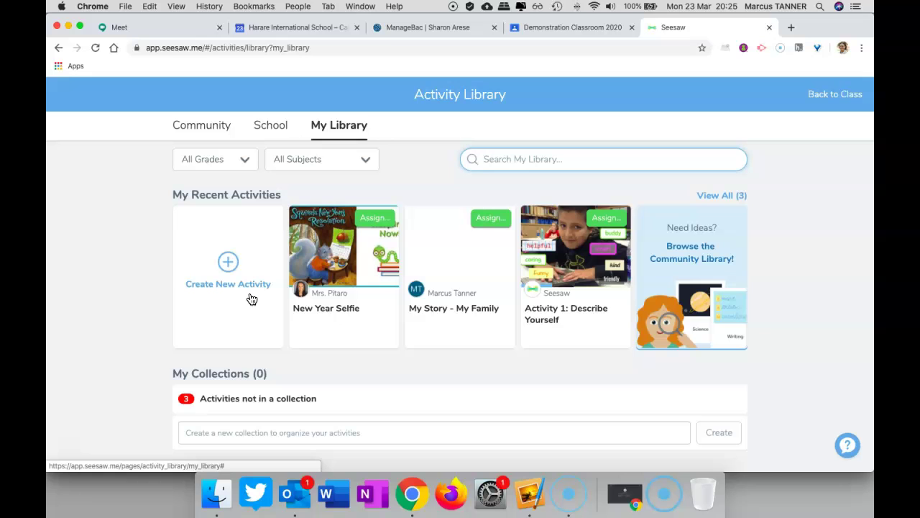
pyautogui.click(229, 263)
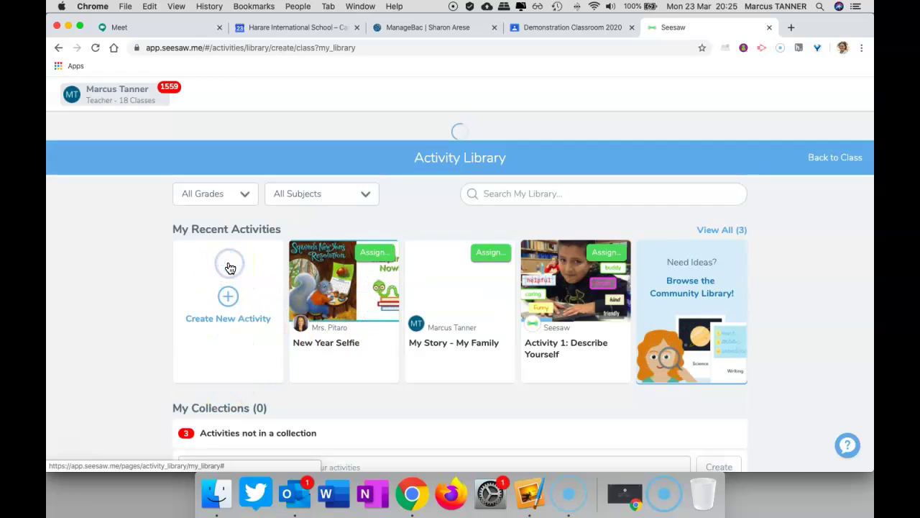
pyautogui.write('Onli')
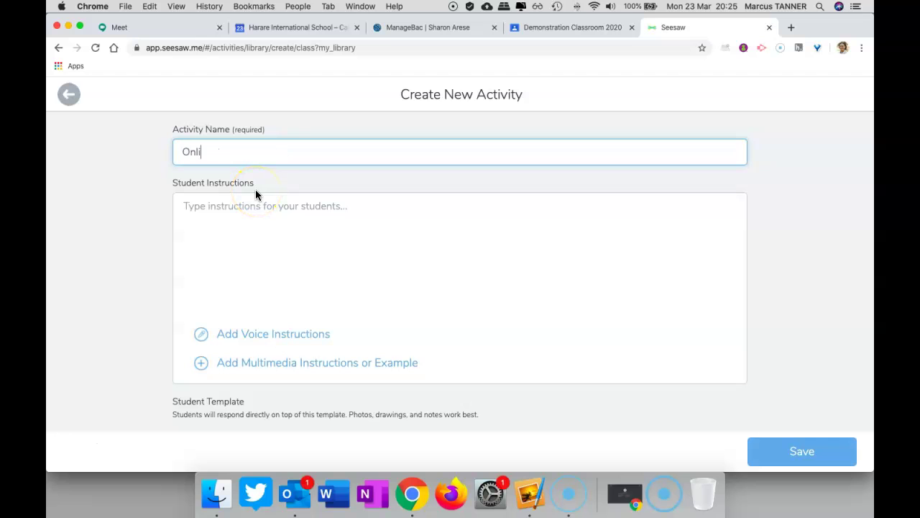
pyautogui.write('ne meeting')
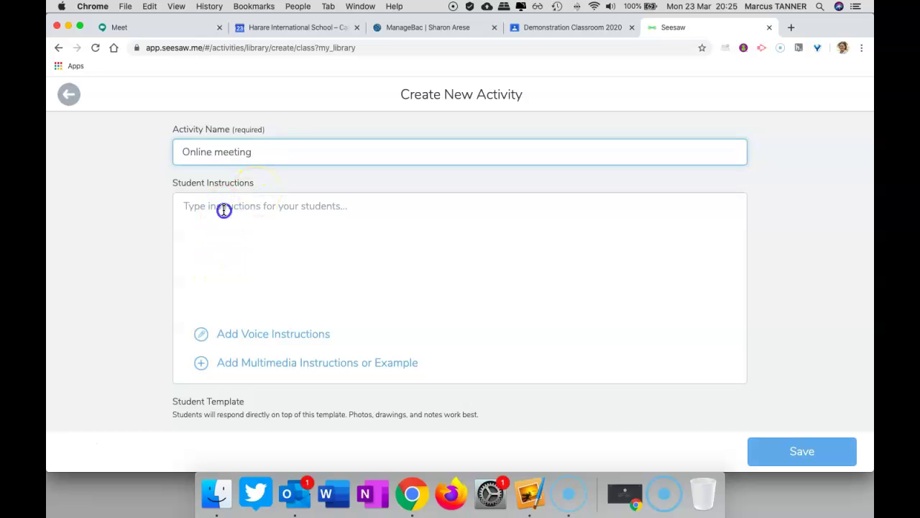
# Enter the student instructions "1. Click on the link for the meeting" for the activity
pyautogui.click(223, 209)
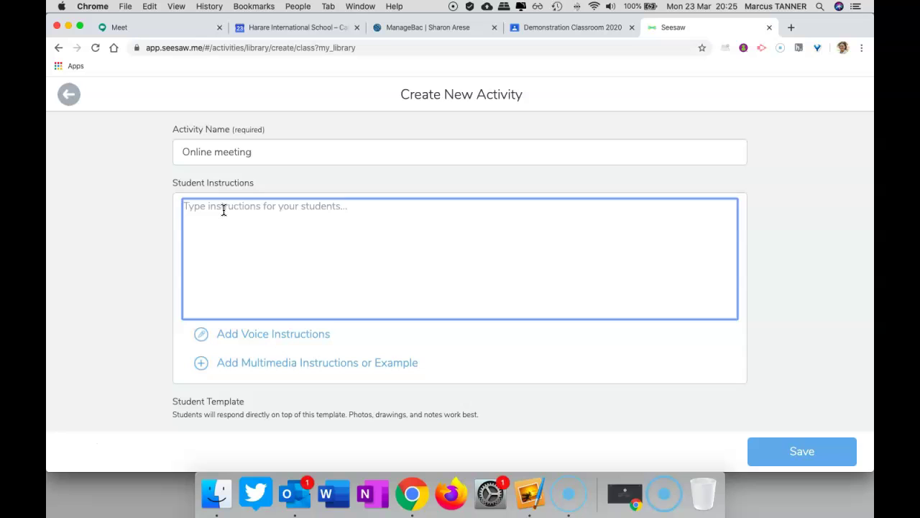
pyautogui.write('1. Click on the link')
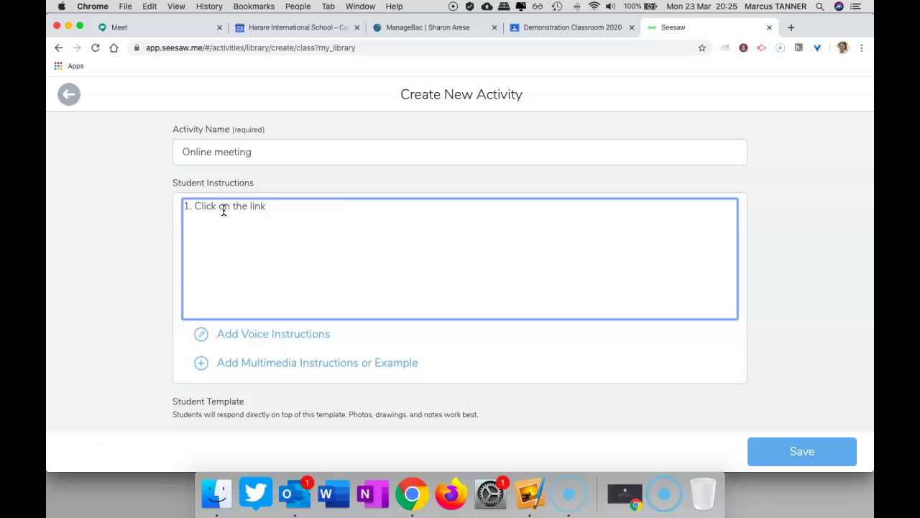
pyautogui.write(' for the meeting')
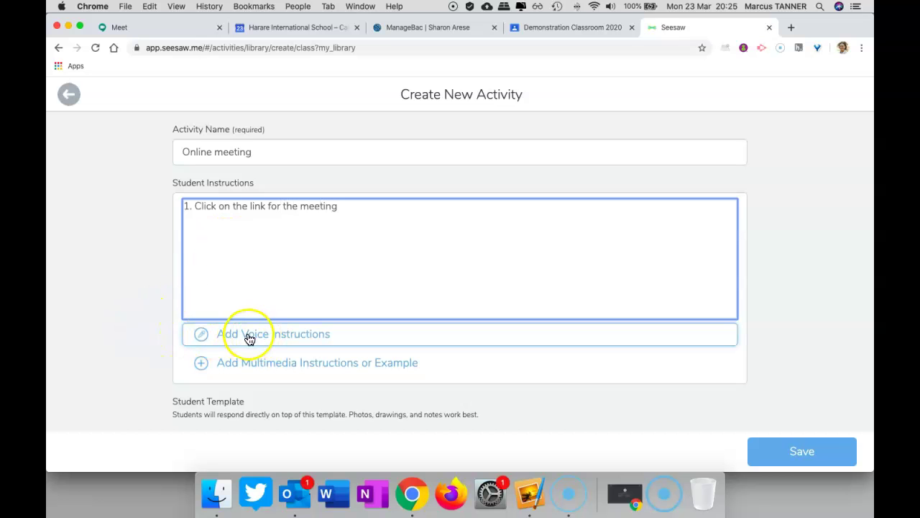
# Attach the link meet.google.com/cqv-vsap-cvt as the activity's multimedia instructions and save the activity
pyautogui.scroll(-1, 277, 333)
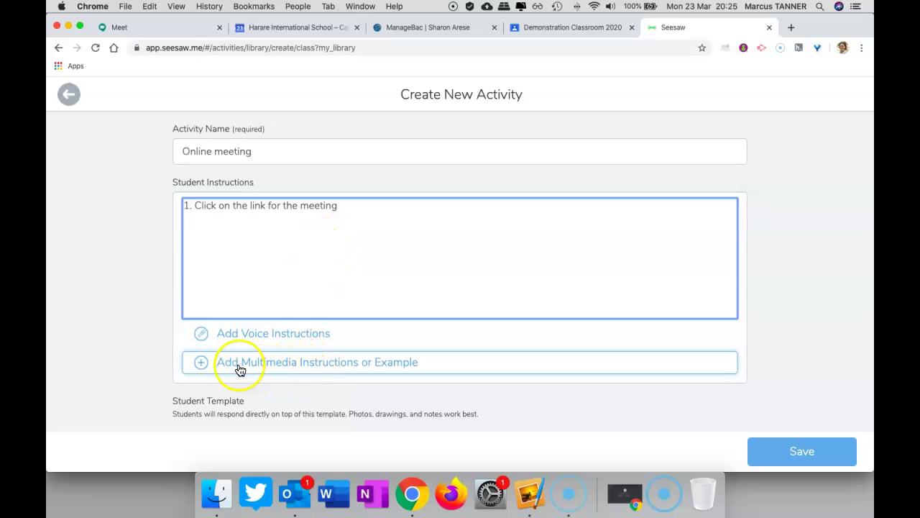
pyautogui.scroll(-5, 240, 370)
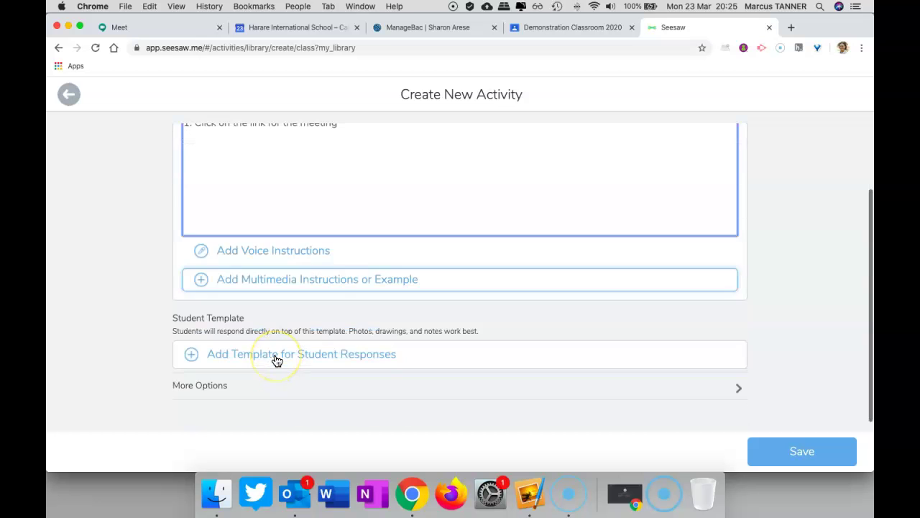
pyautogui.click(273, 282)
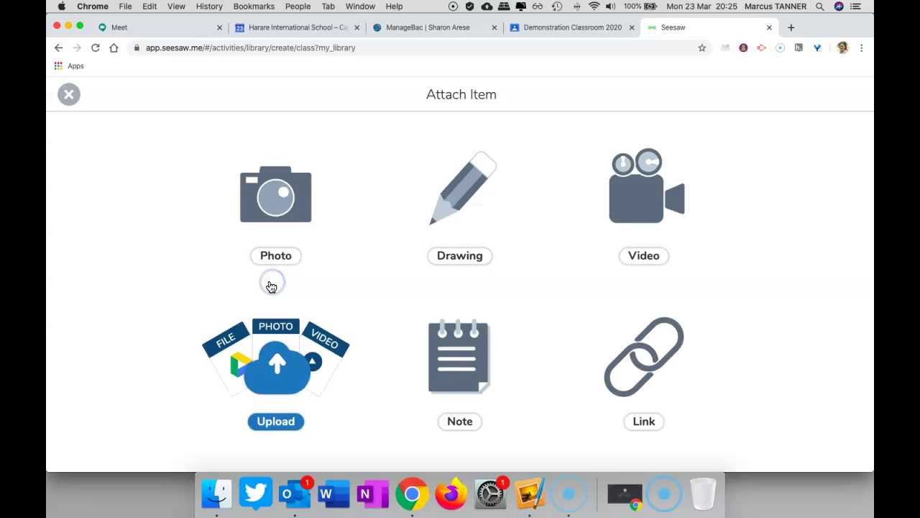
pyautogui.click(648, 356)
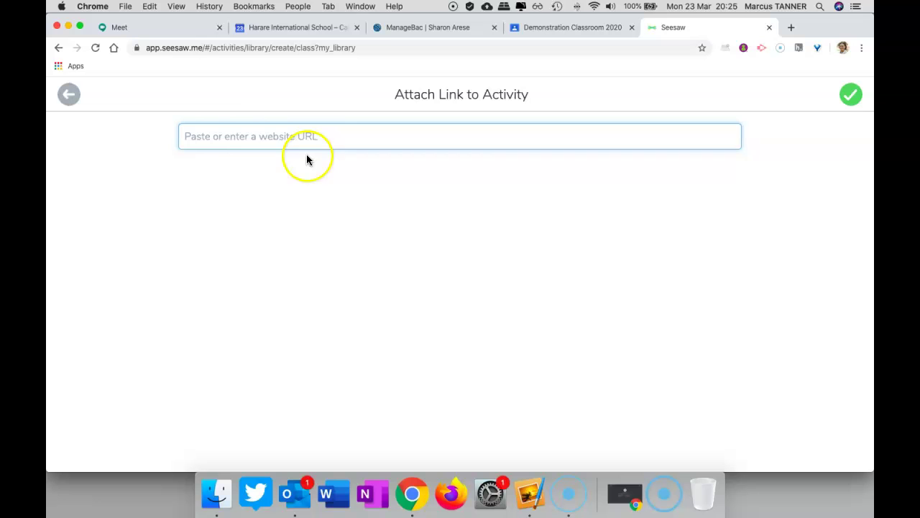
pyautogui.write('meet.google.com/cqv-vsap-cvt')
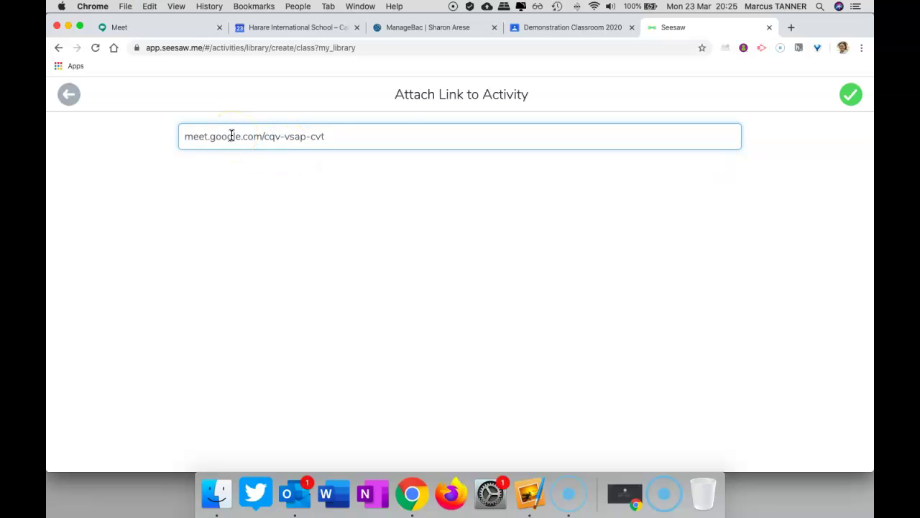
pyautogui.click(849, 94)
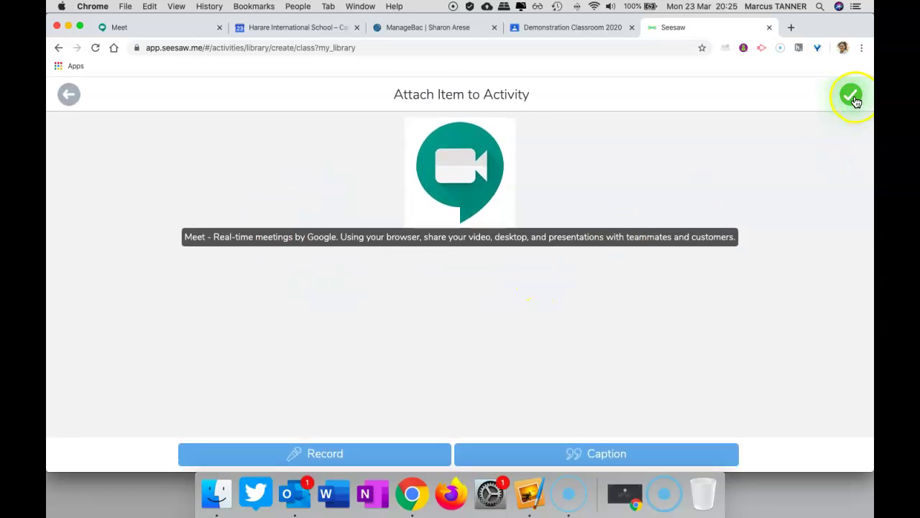
pyautogui.click(851, 96)
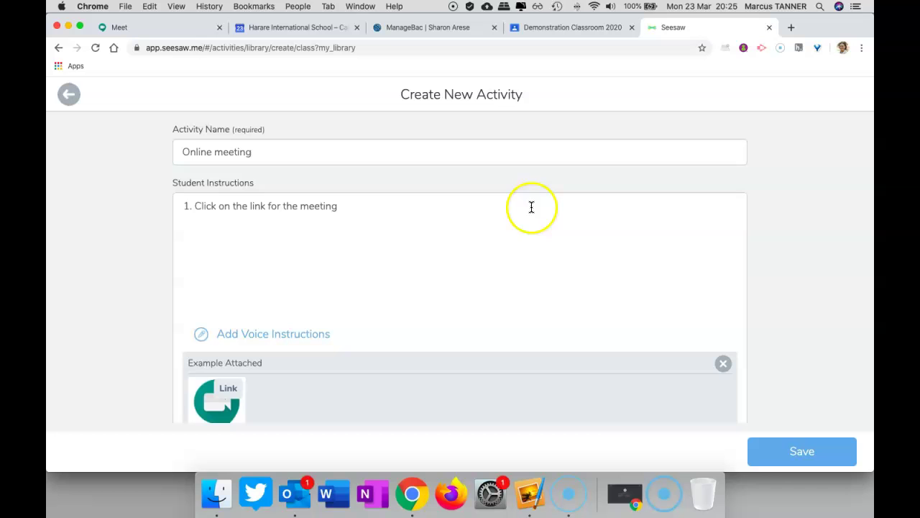
pyautogui.click(785, 453)
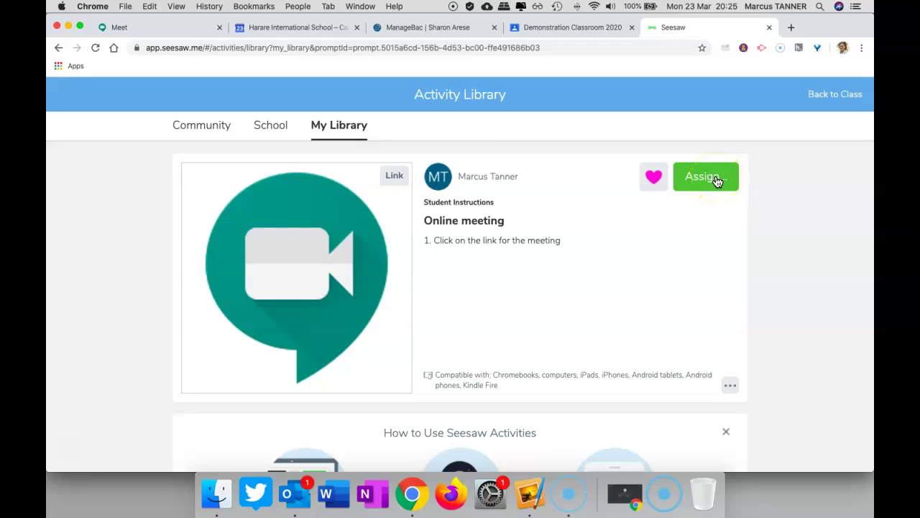
# Assign the "Online meeting" activity to Test Class and view it in that class
pyautogui.click(705, 177)
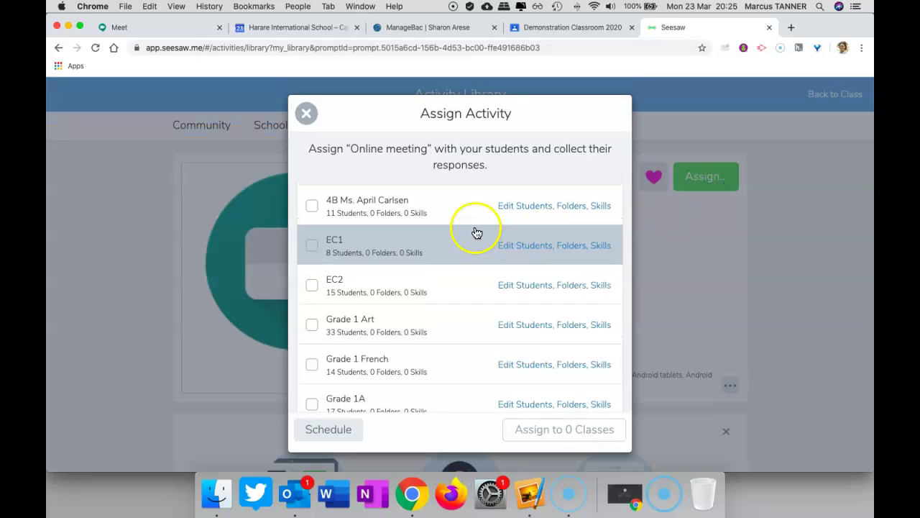
pyautogui.scroll(-15, 415, 323)
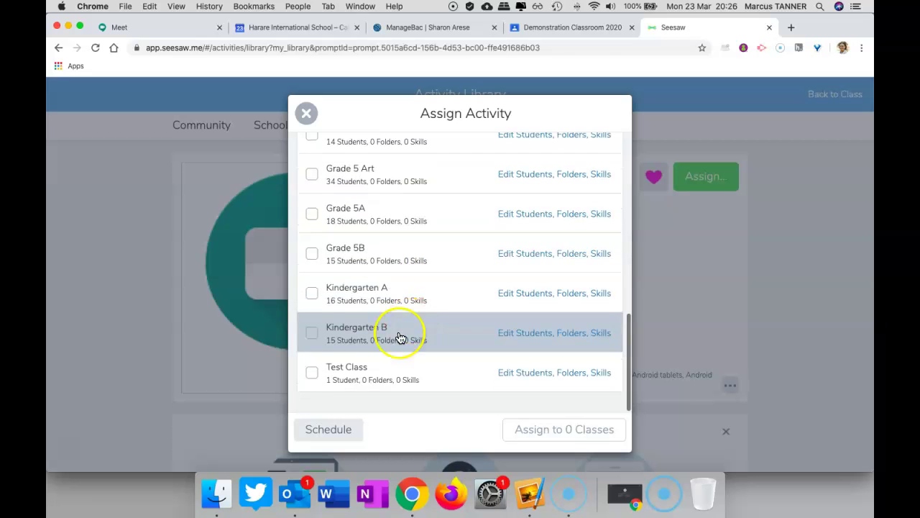
pyautogui.click(312, 371)
pyautogui.click(576, 429)
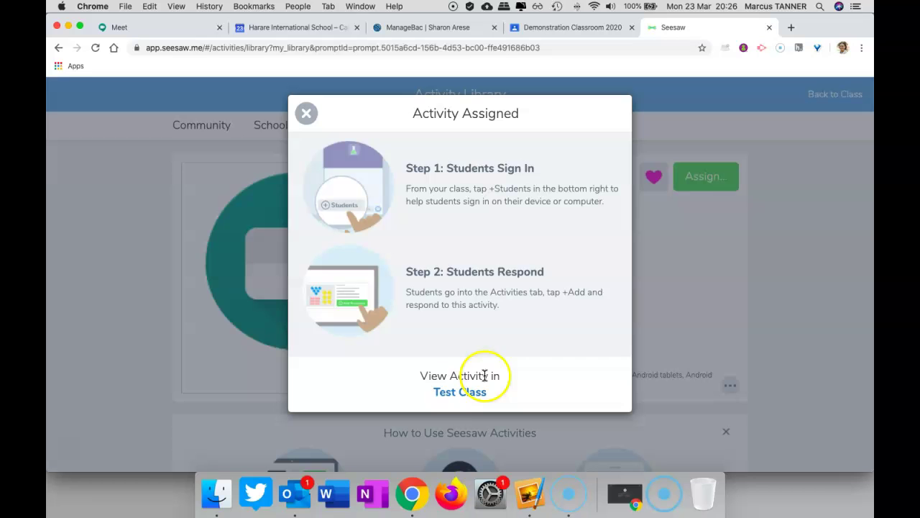
pyautogui.click(461, 391)
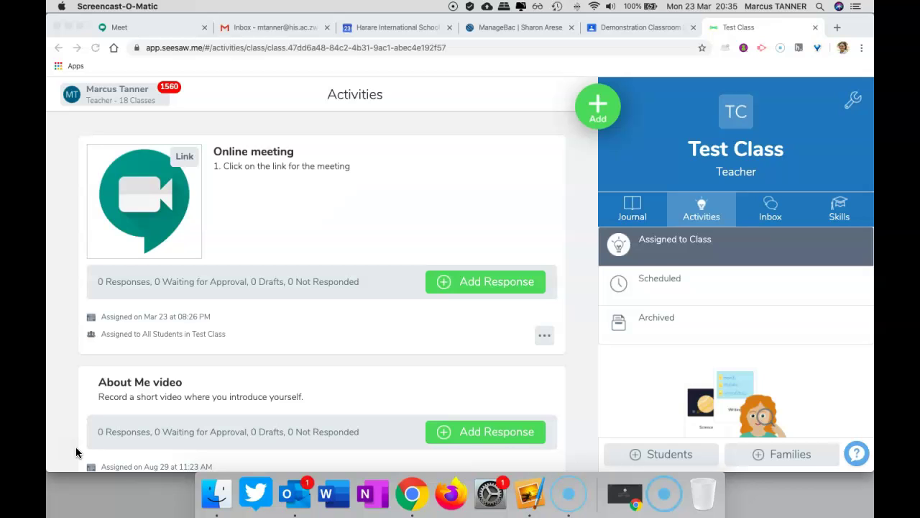
# Review the meeting link shared in Seesaw, Google Classroom and ManageBac, and in the Google Calendar event "Class name - topic"
pyautogui.click(762, 33)
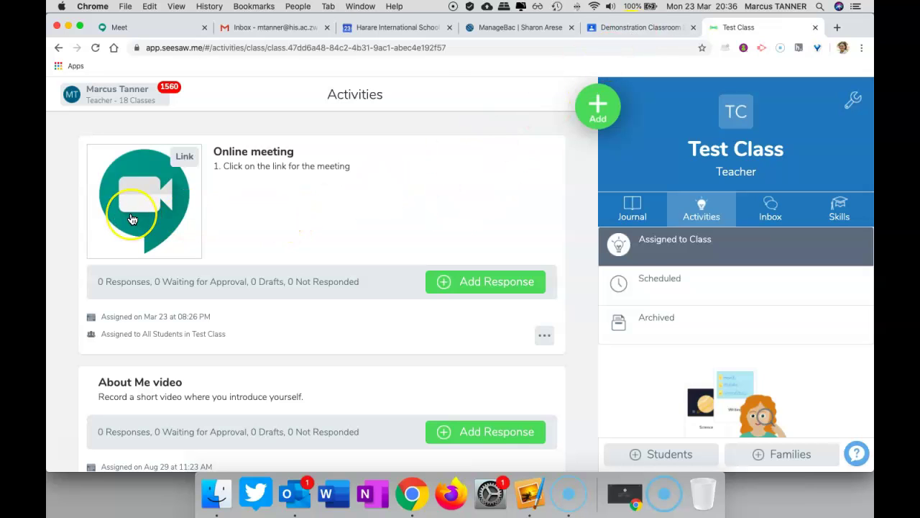
pyautogui.click(647, 27)
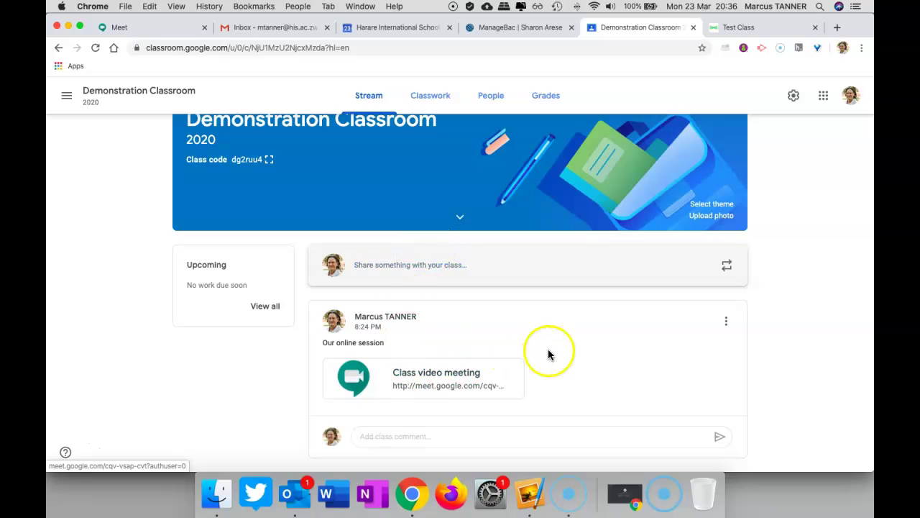
pyautogui.click(501, 27)
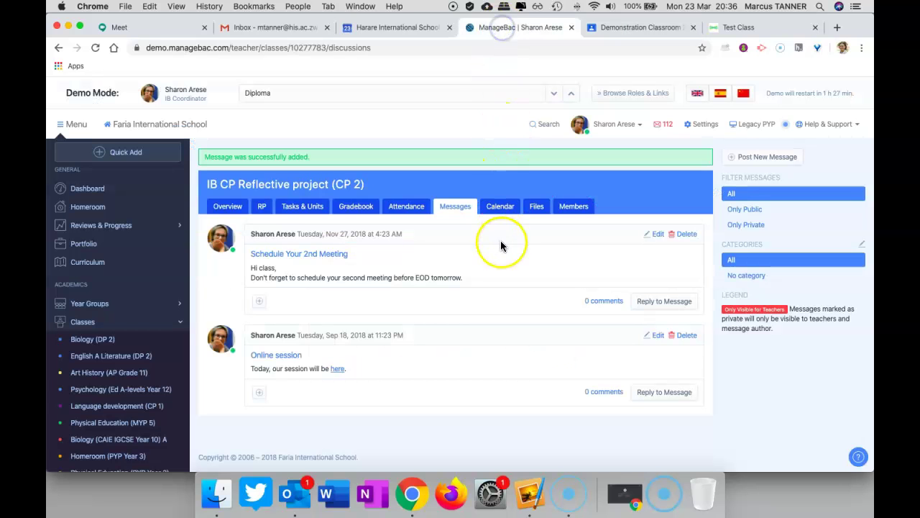
pyautogui.click(393, 27)
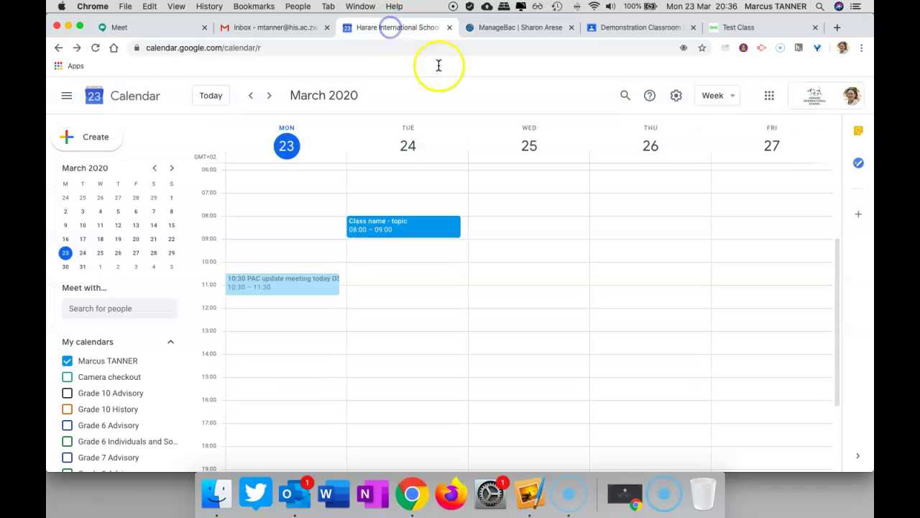
pyautogui.click(388, 230)
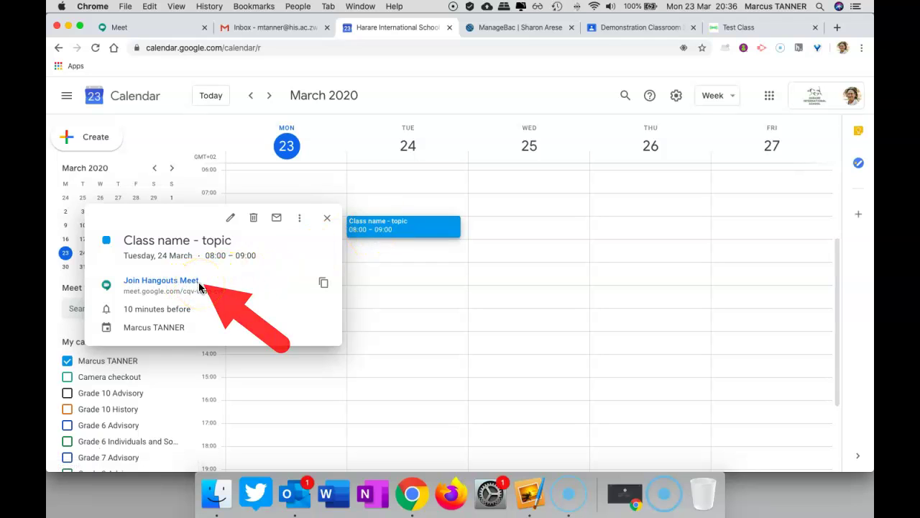
# Switch to Gmail, show its built-in calendar for Tuesday 24 March and open the event "Class name - topic"
pyautogui.click(283, 29)
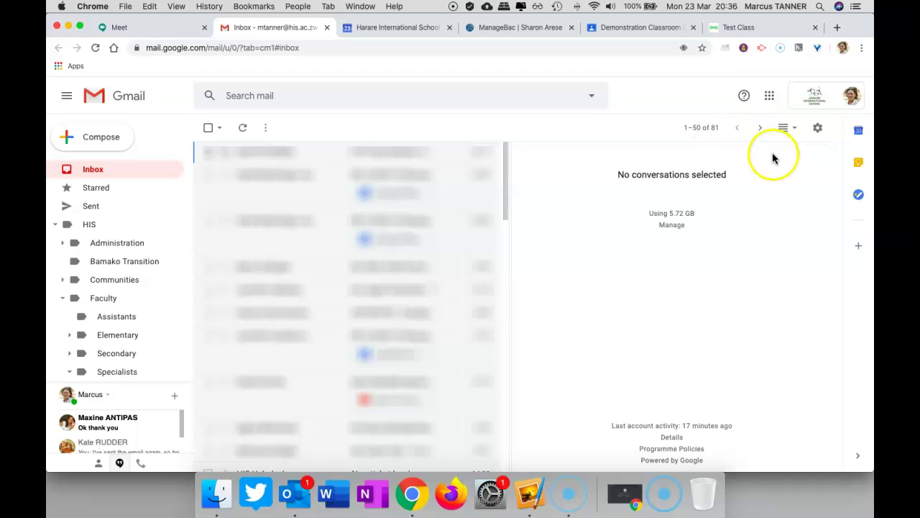
pyautogui.click(859, 133)
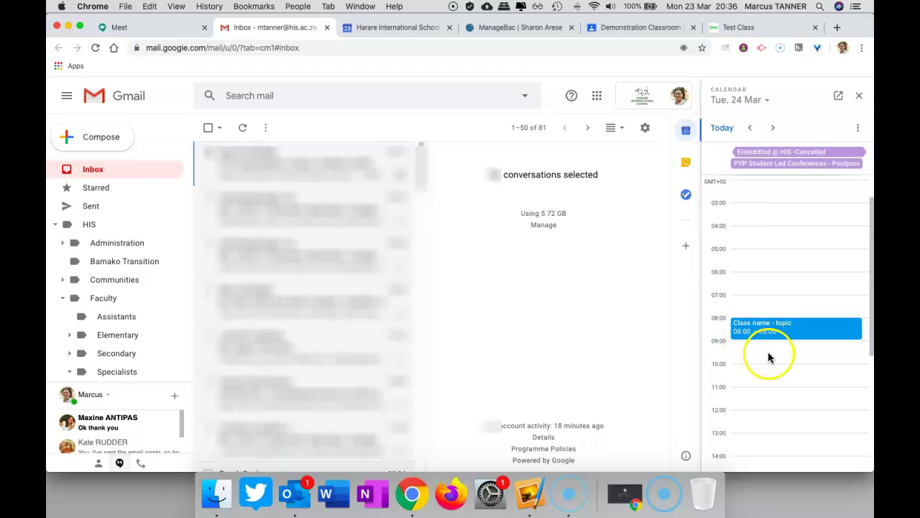
pyautogui.click(768, 331)
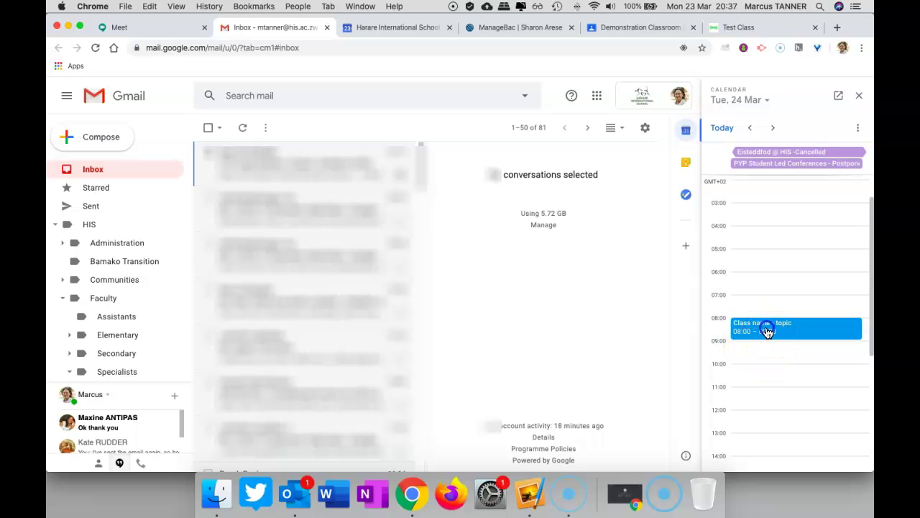